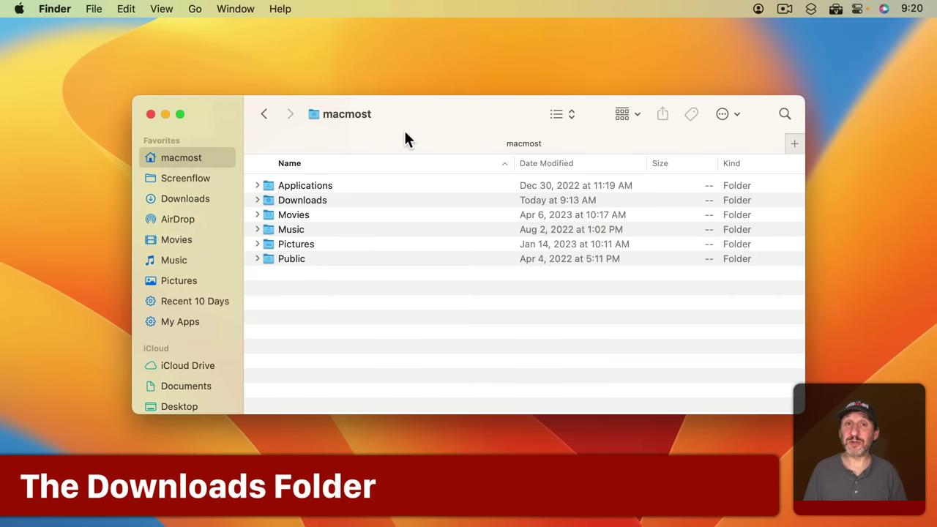
# Step: Select Downloads in the home folder and open it, showing an empty folder
pyautogui.click(306, 204)
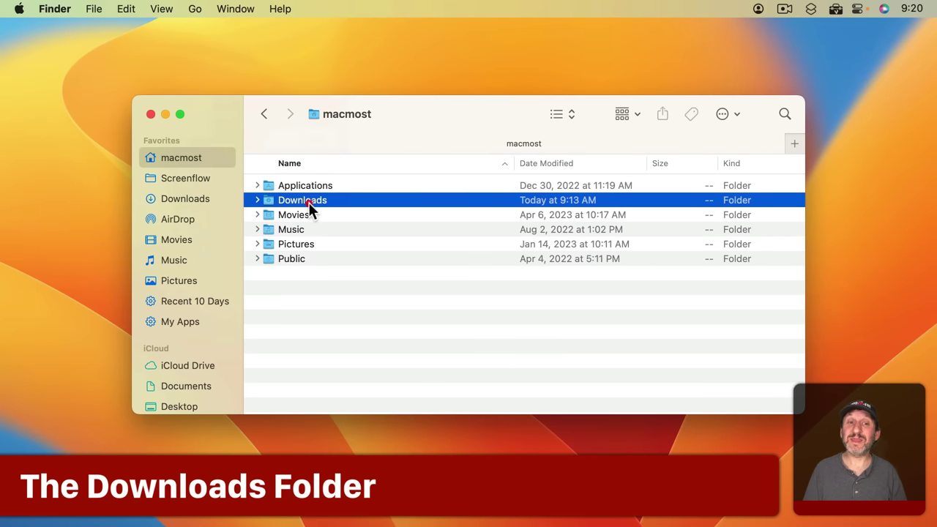
pyautogui.doubleClick(296, 203)
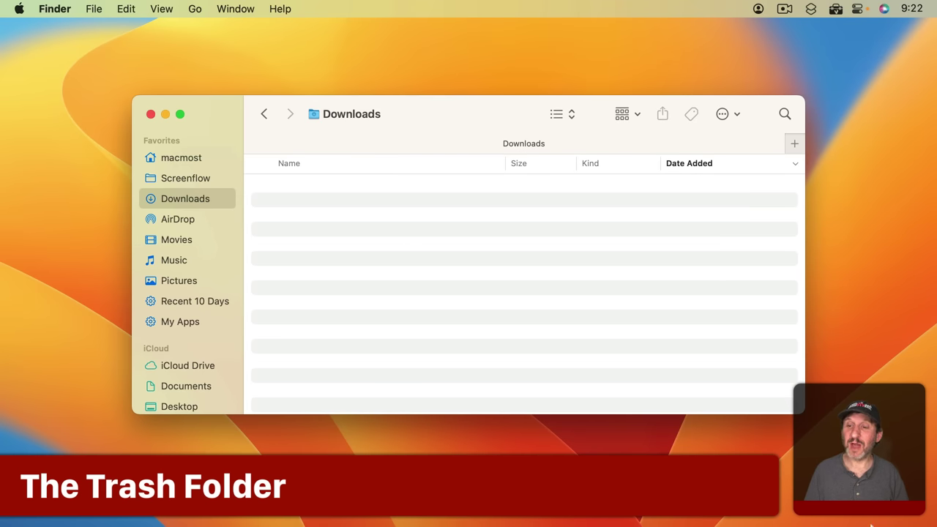
# Step: Open the empty Trash from the Dock and move its window down-left over Downloads
pyautogui.click(890, 508)
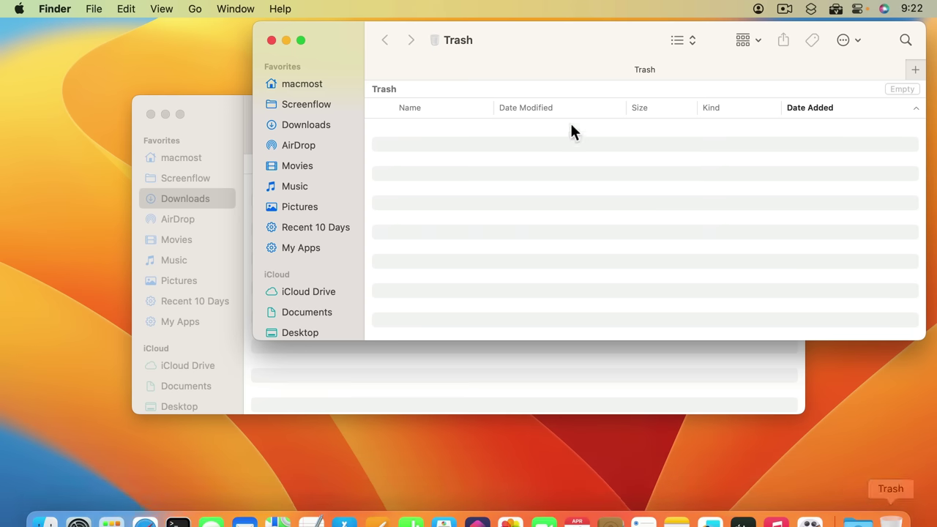
pyautogui.moveTo(330, 43); pyautogui.dragTo(206, 87)
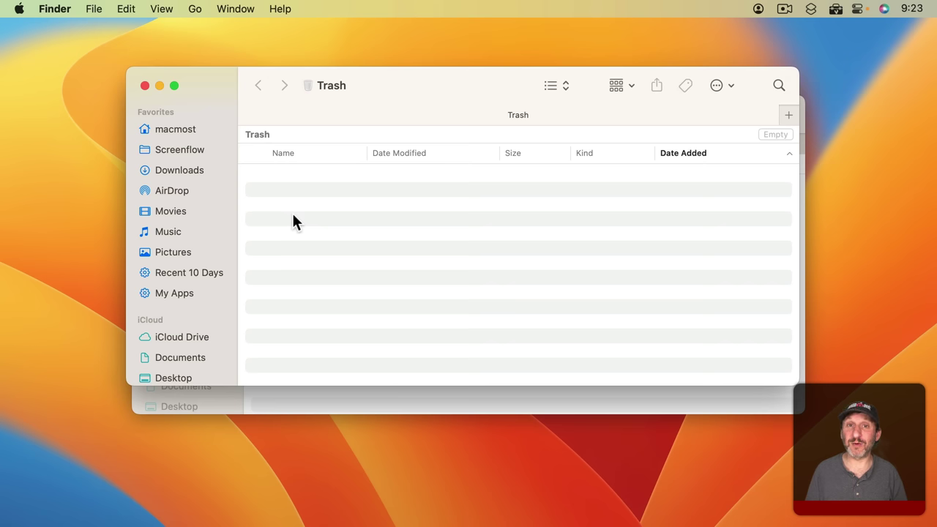
# Step: In Advanced settings, toggle 'Remove items from the Trash after 30 days' off and back on
pyautogui.click(55, 9)
pyautogui.click(62, 56)
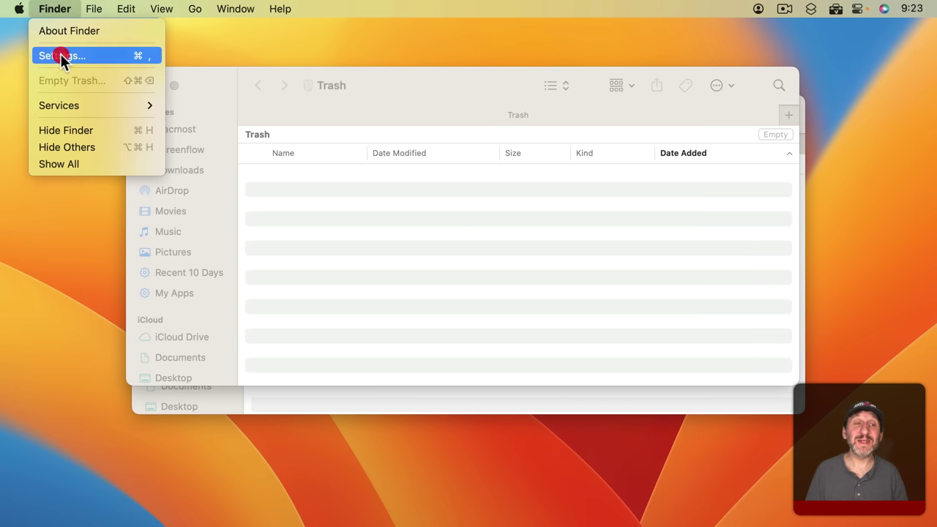
pyautogui.click(269, 54)
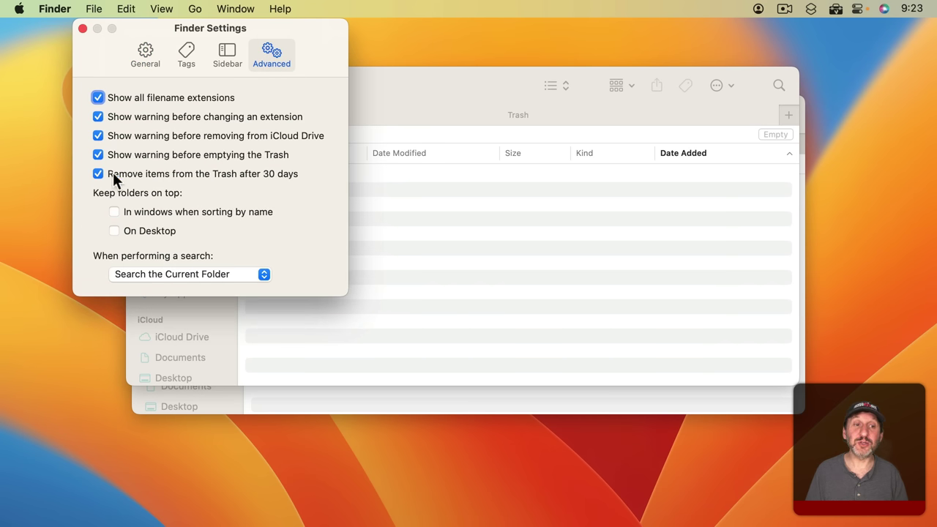
pyautogui.click(276, 177)
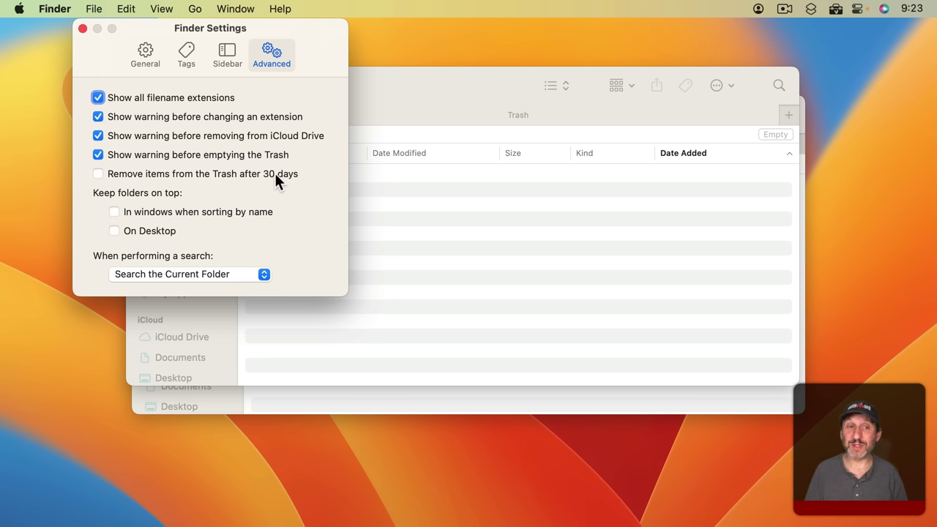
pyautogui.click(98, 174)
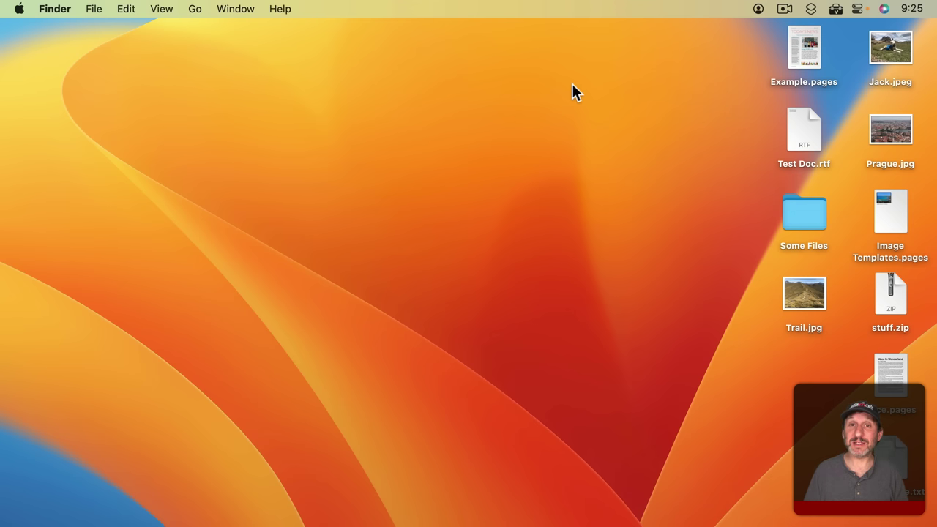
# Step: Open a new Finder window on the Desktop folder and shift it up-left
pyautogui.click(98, 8)
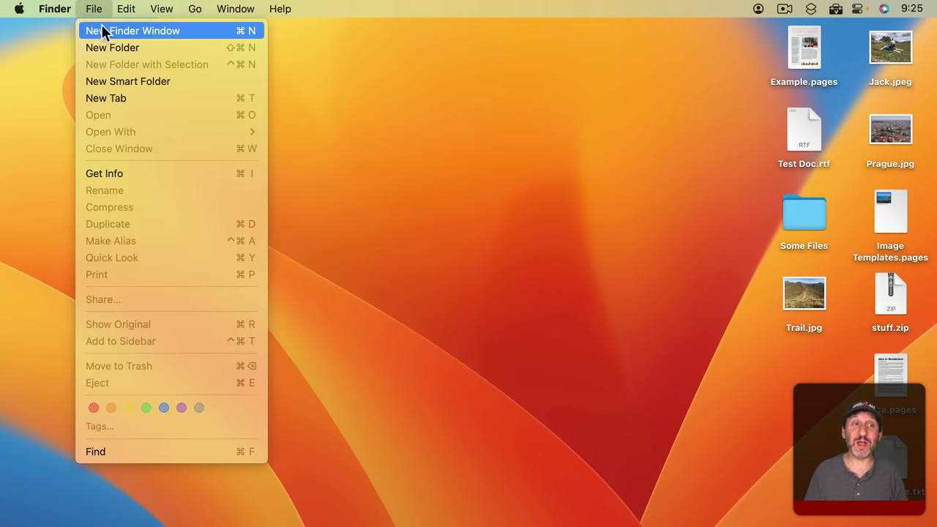
pyautogui.click(103, 28)
pyautogui.scroll(-3, 176, 308)
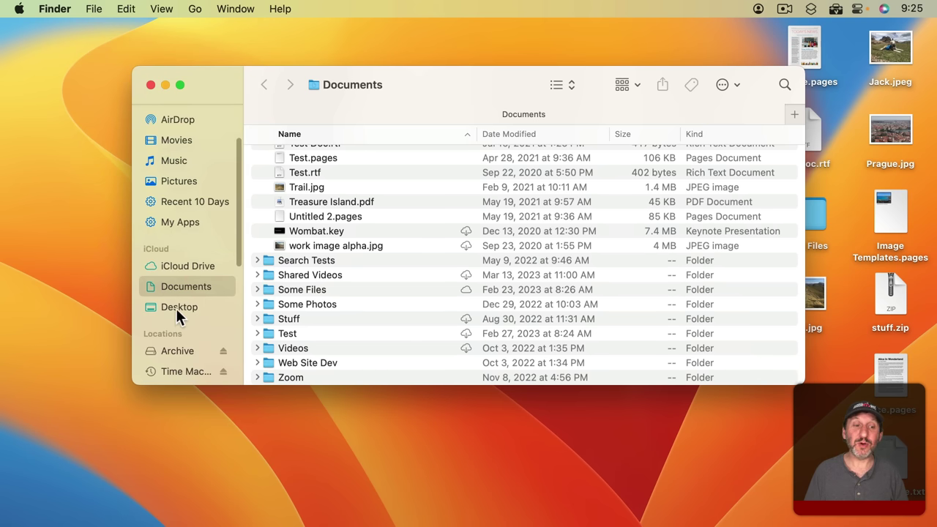
pyautogui.click(176, 307)
pyautogui.moveTo(417, 110); pyautogui.dragTo(331, 81)
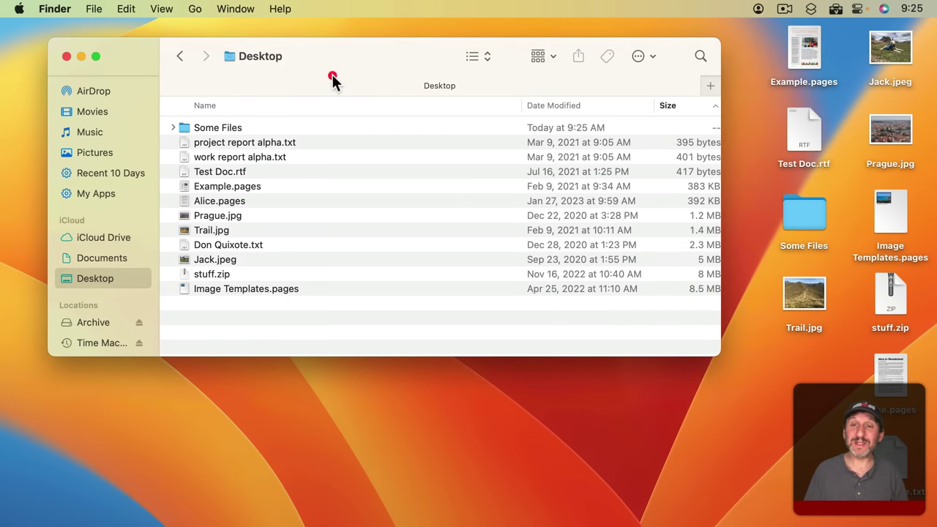
# Step: Turn Use Stacks on for the desktop, then turn it off again
pyautogui.click(761, 100)
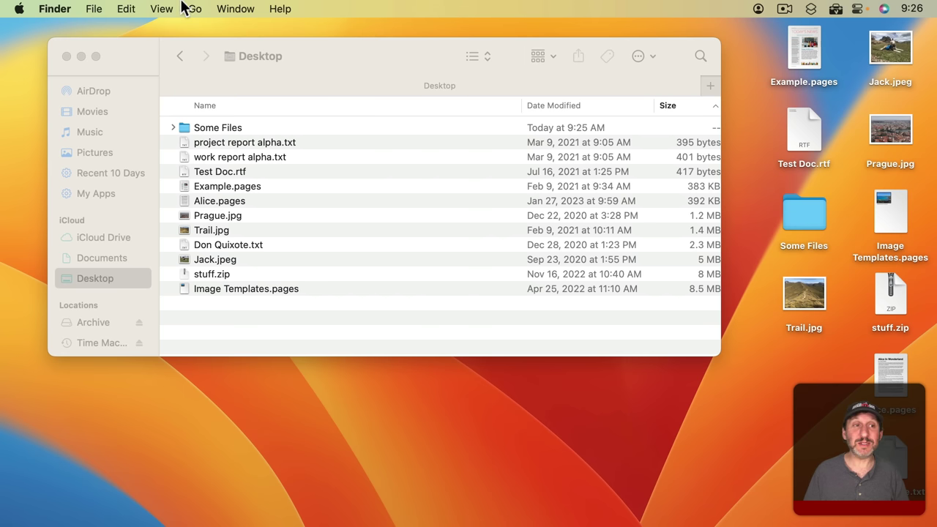
pyautogui.click(147, 8)
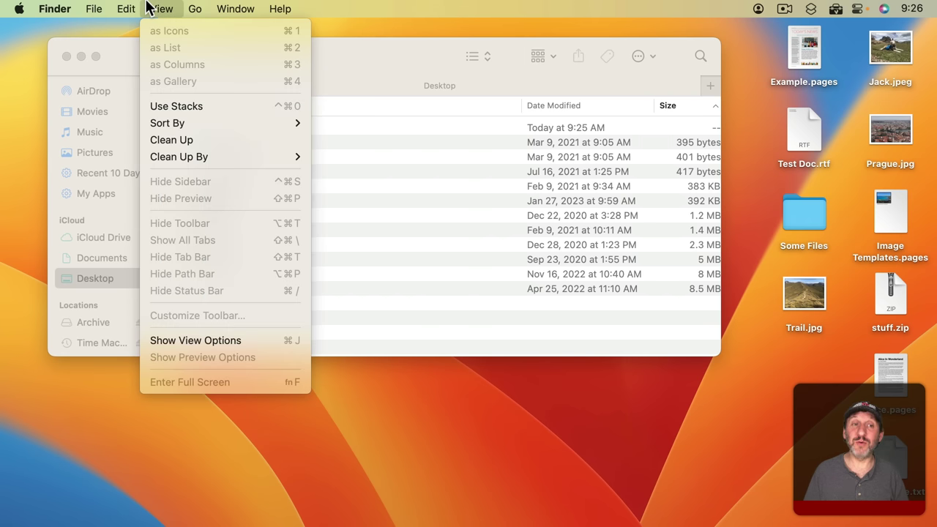
pyautogui.click(189, 105)
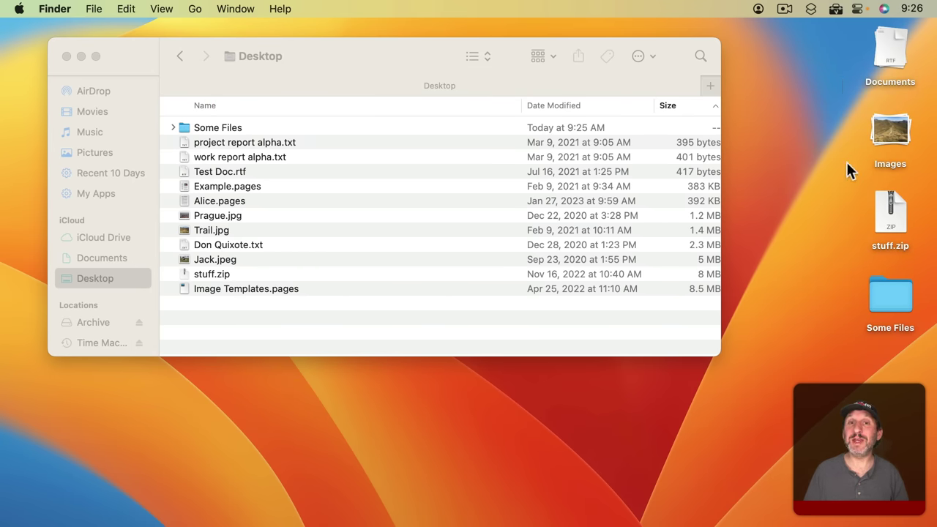
pyautogui.click(161, 9)
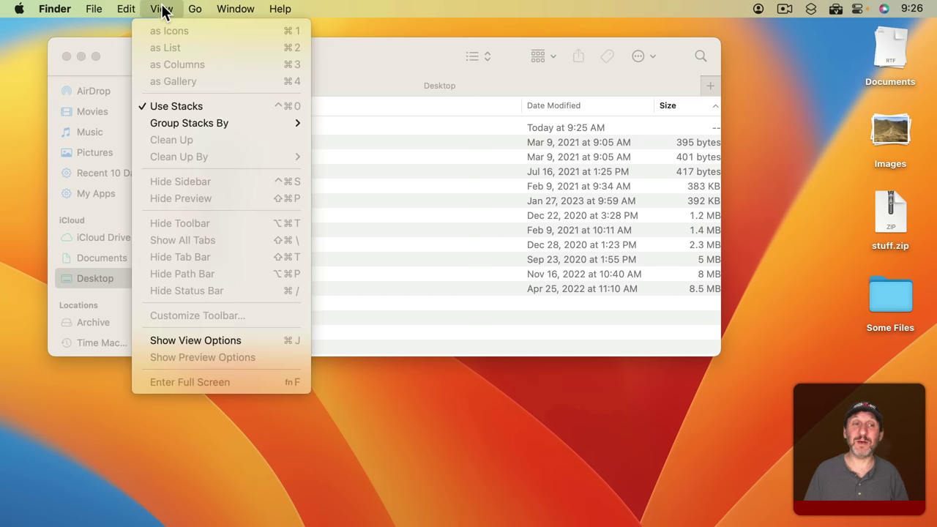
pyautogui.click(187, 106)
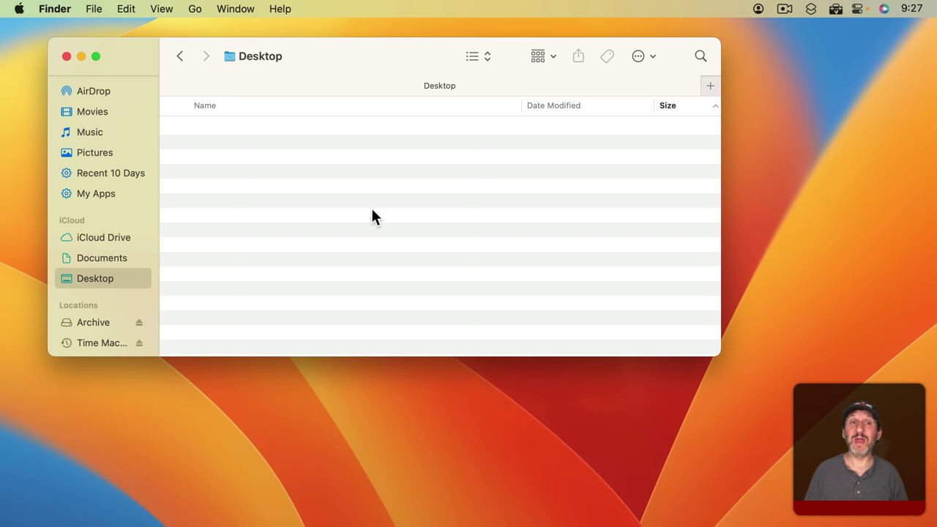
# Step: Show the iCloud Documents folder, from App Dev to Shared Videos, via the sidebar
pyautogui.click(111, 258)
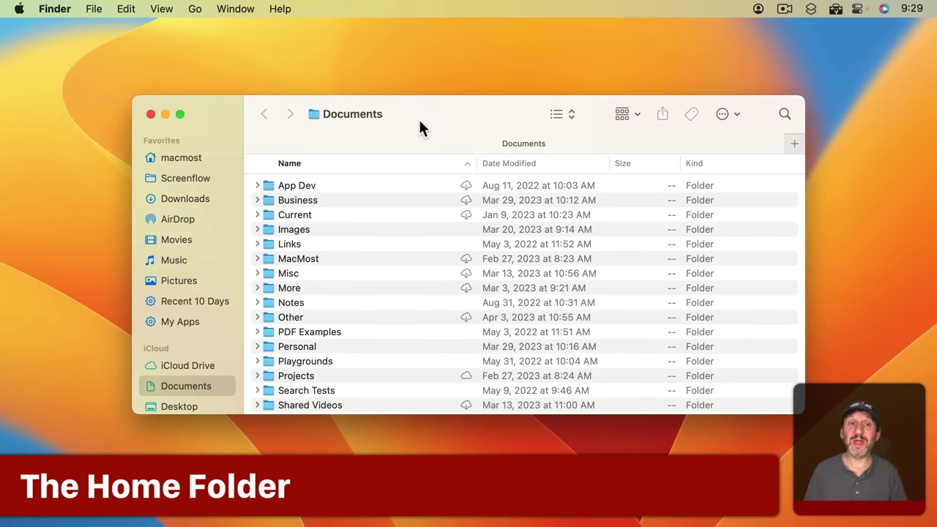
# Step: Go to Computer, then open Macintosh HD, Users and the user's home folder
pyautogui.click(196, 9)
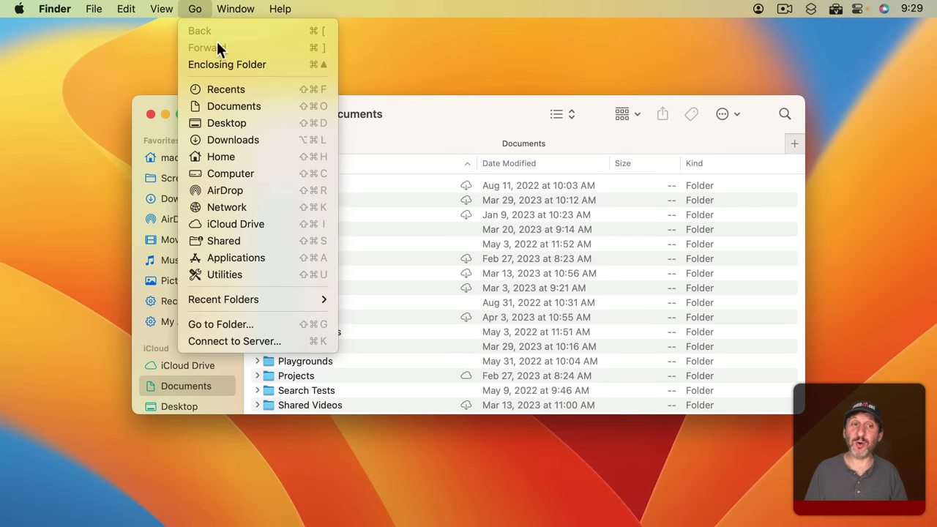
pyautogui.click(258, 177)
pyautogui.doubleClick(303, 198)
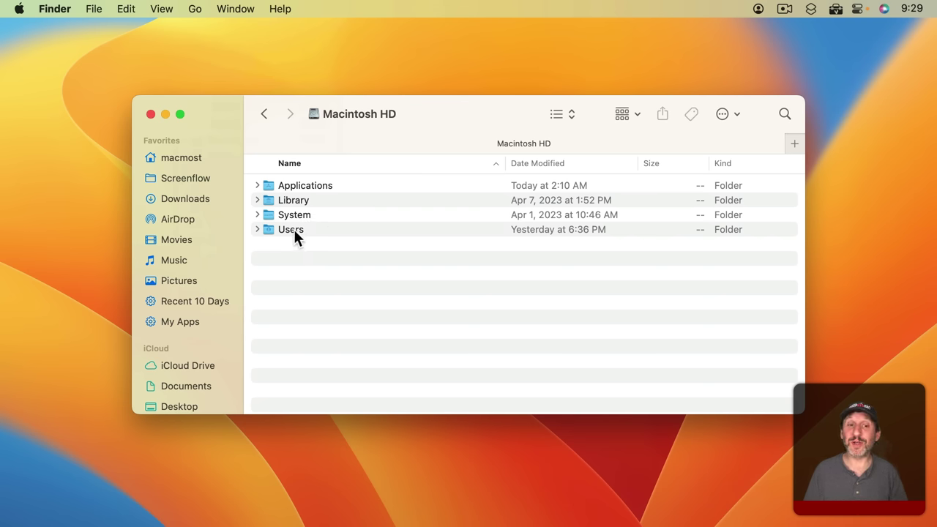
pyautogui.doubleClick(293, 229)
pyautogui.doubleClick(301, 187)
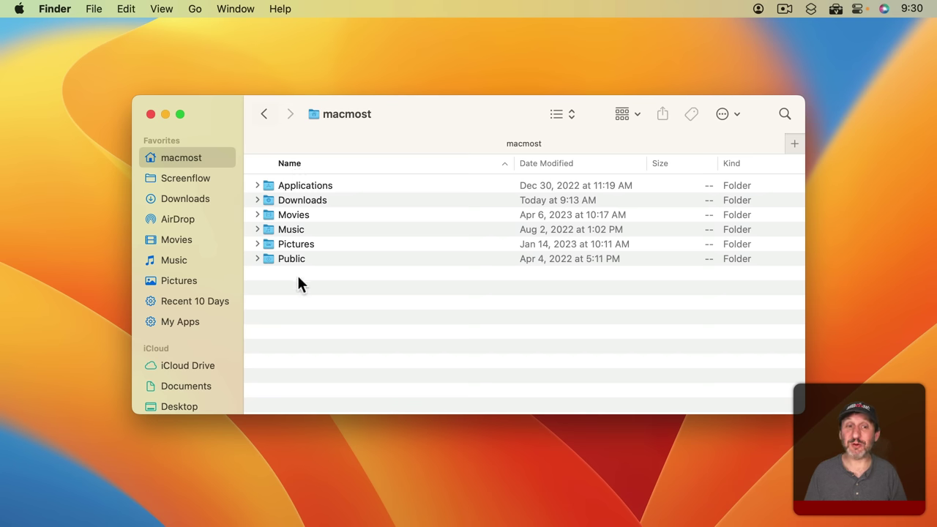
# Step: Point out Movies, Music and Pictures, then switch to iCloud Documents in the sidebar
pyautogui.click(281, 214)
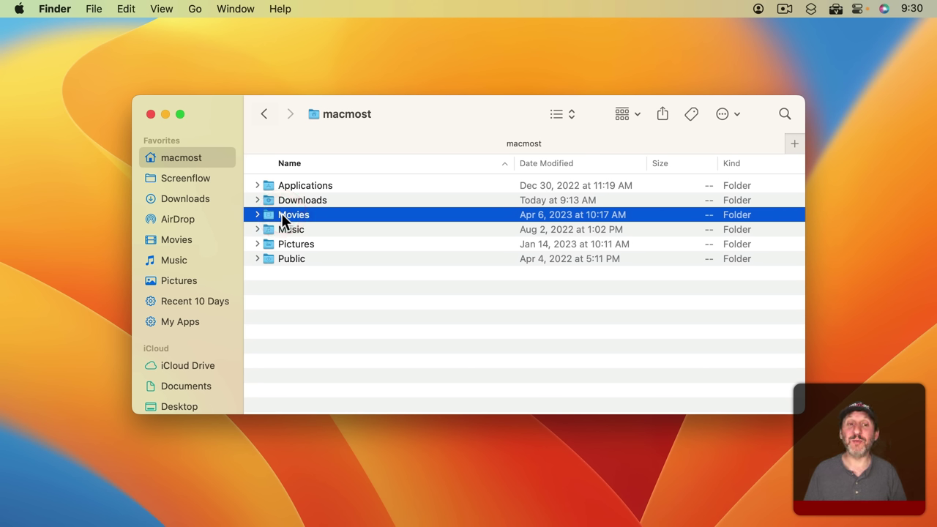
pyautogui.click(295, 228)
pyautogui.click(292, 243)
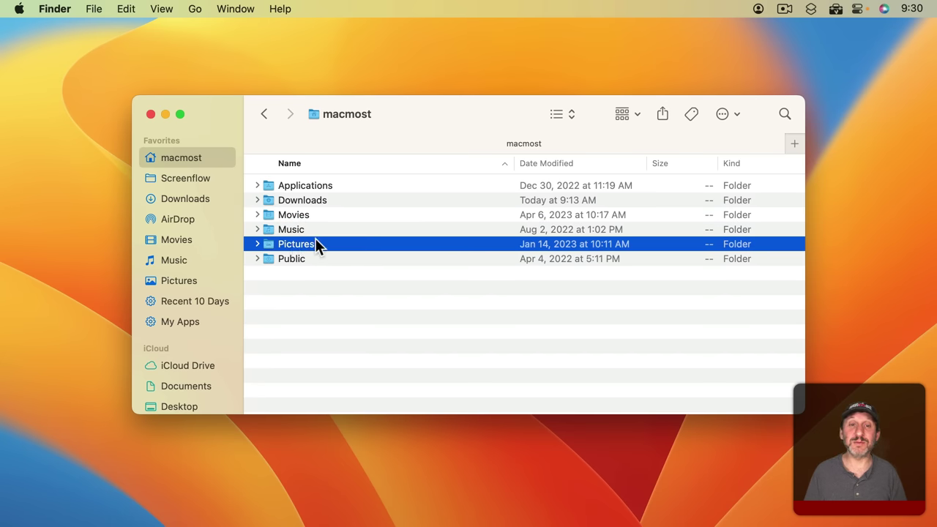
pyautogui.click(192, 386)
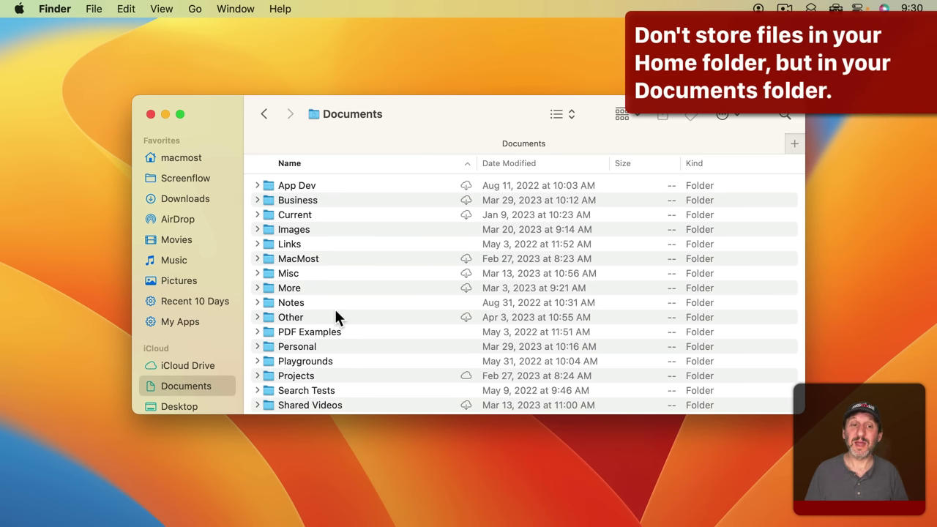
pyautogui.scroll(-5, 334, 314)
pyautogui.scroll(5, 317, 188)
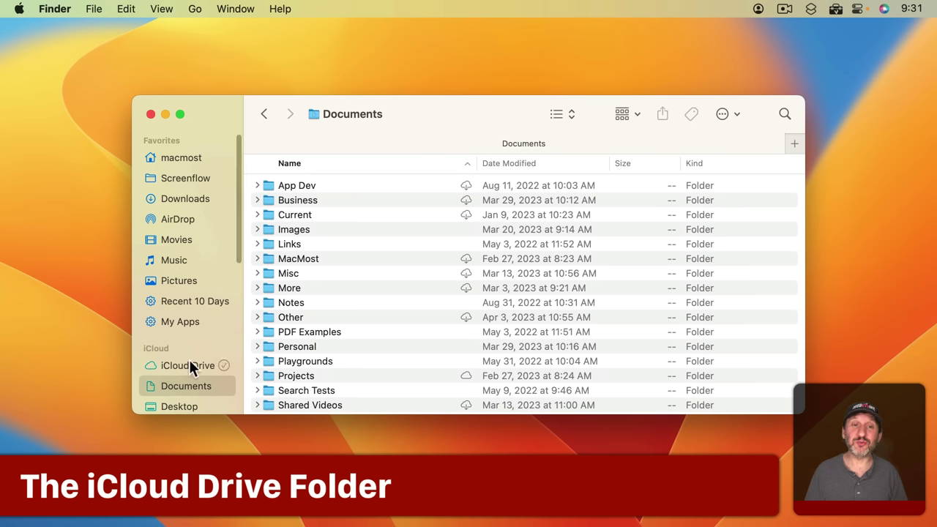
pyautogui.click(190, 363)
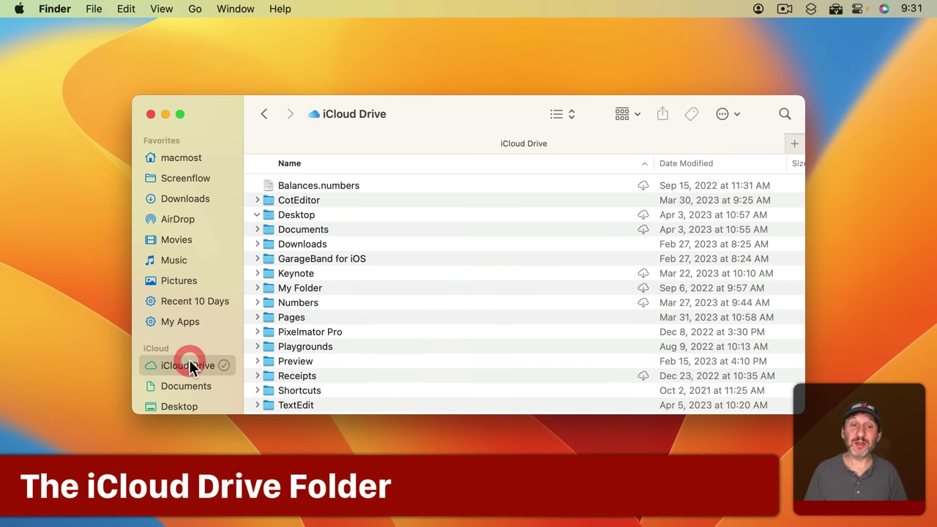
pyautogui.click(292, 185)
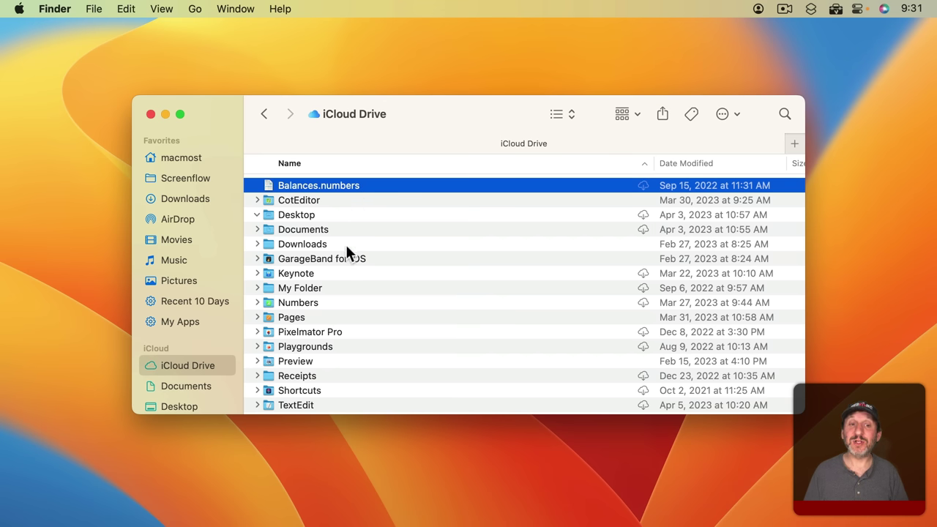
pyautogui.click(302, 230)
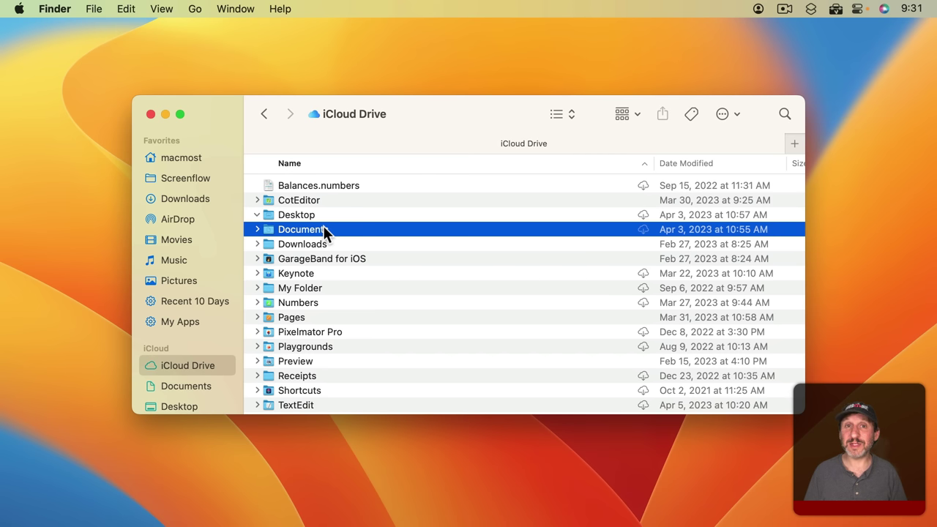
pyautogui.click(195, 9)
pyautogui.click(223, 157)
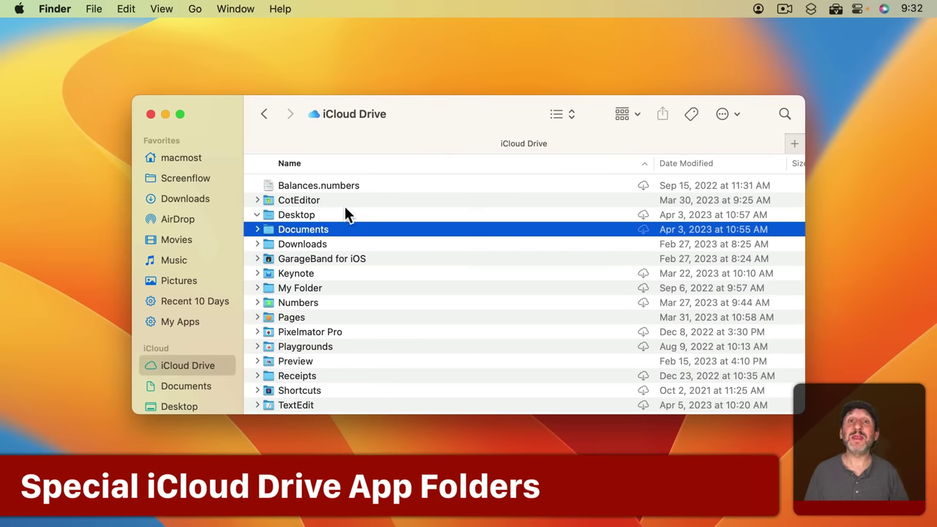
# Step: Point out the Keynote, CotEditor and Pages app folders, then open iCloud Drive's Documents
pyautogui.click(298, 322)
pyautogui.click(298, 301)
pyautogui.click(300, 270)
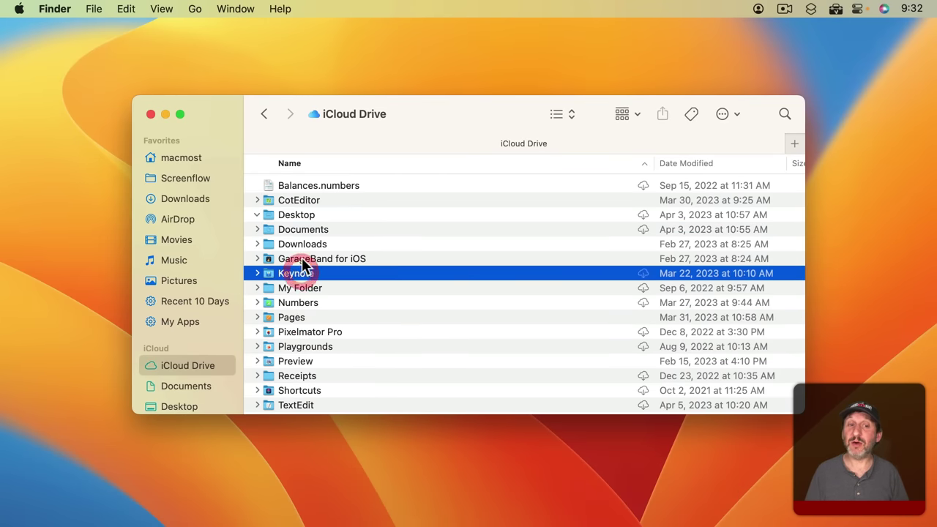
pyautogui.click(303, 201)
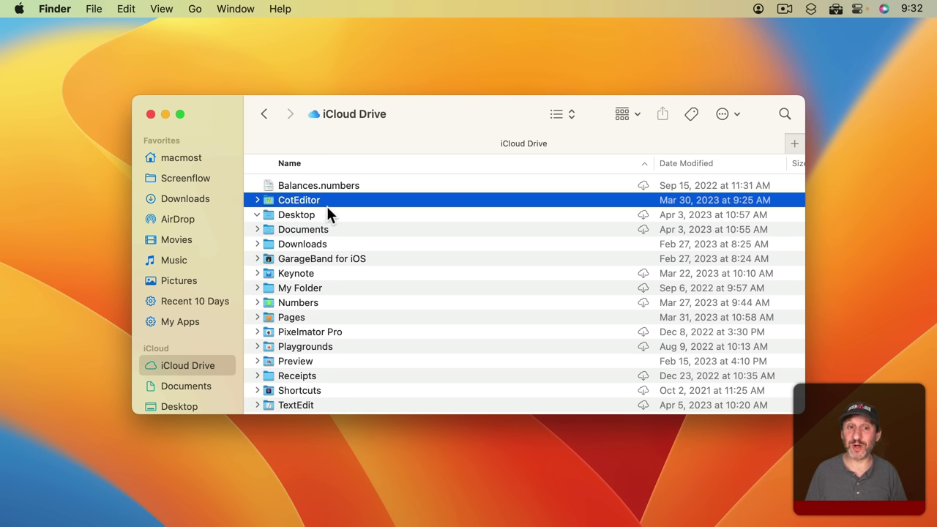
pyautogui.click(295, 318)
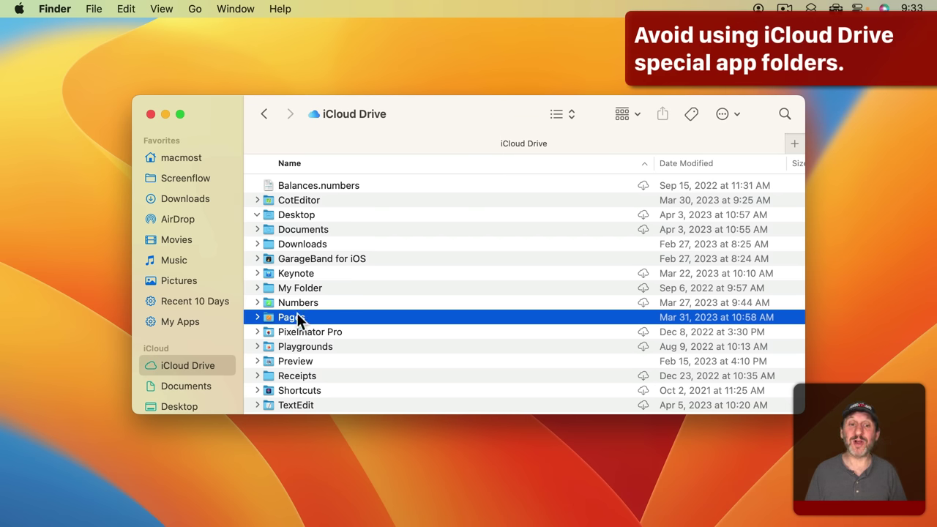
pyautogui.doubleClick(302, 229)
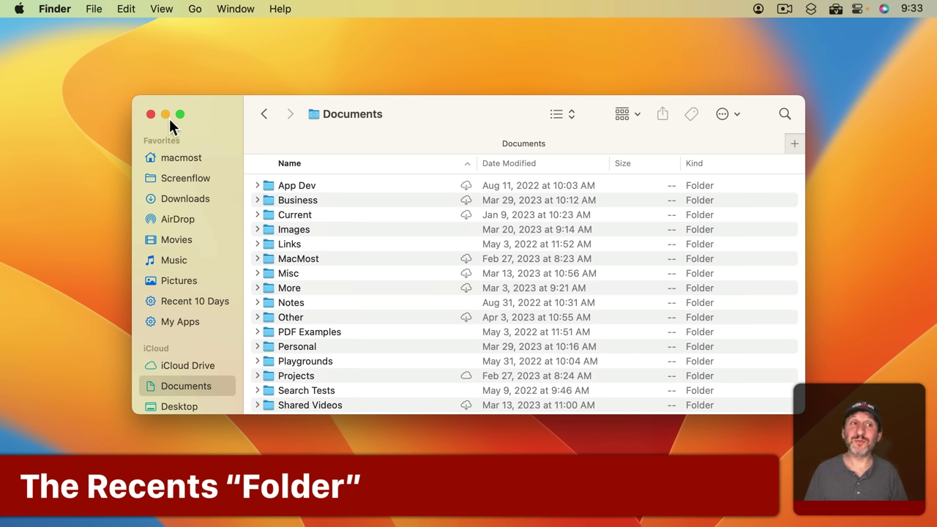
# Step: Check Recents in Finder's Sidebar settings and close the Settings window
pyautogui.click(55, 9)
pyautogui.click(53, 49)
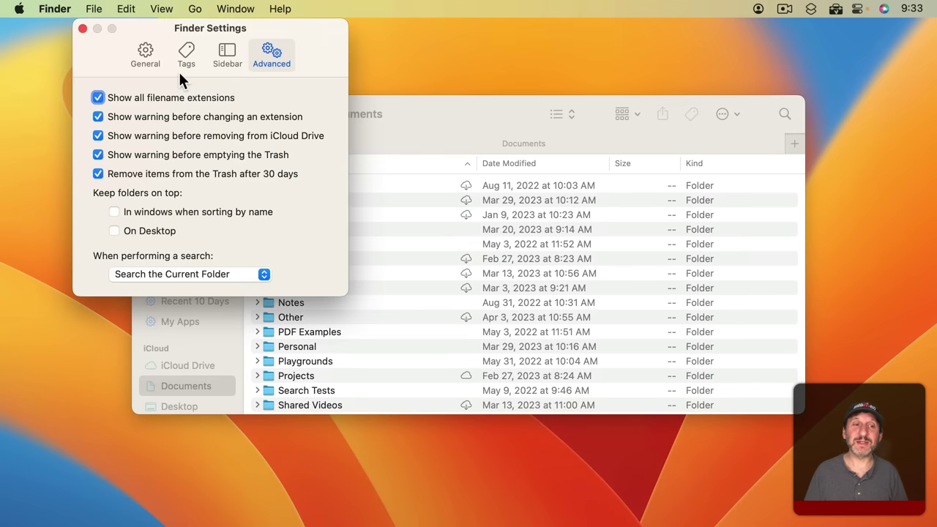
pyautogui.click(227, 52)
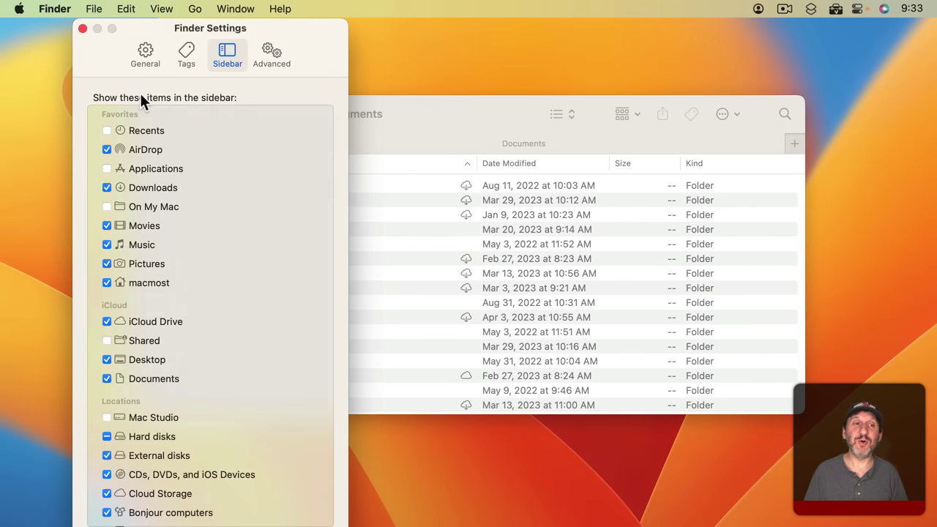
pyautogui.click(106, 130)
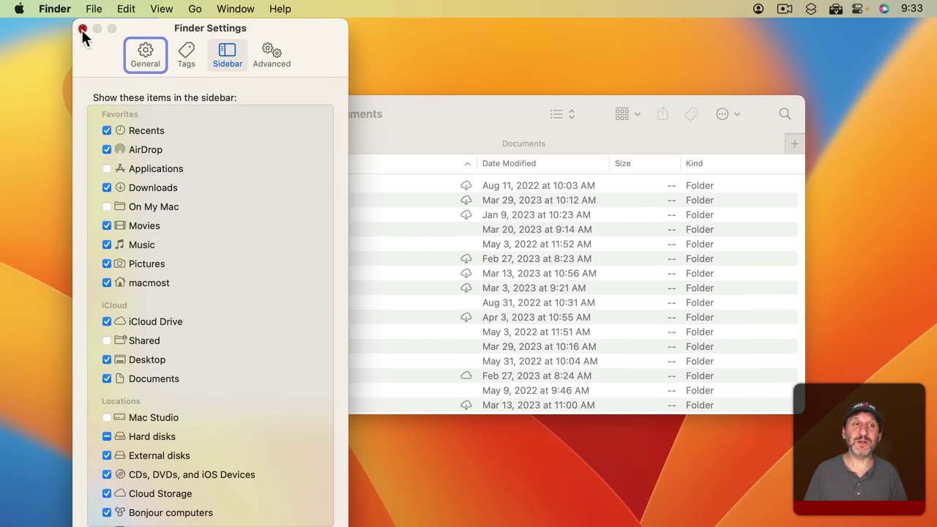
pyautogui.click(83, 28)
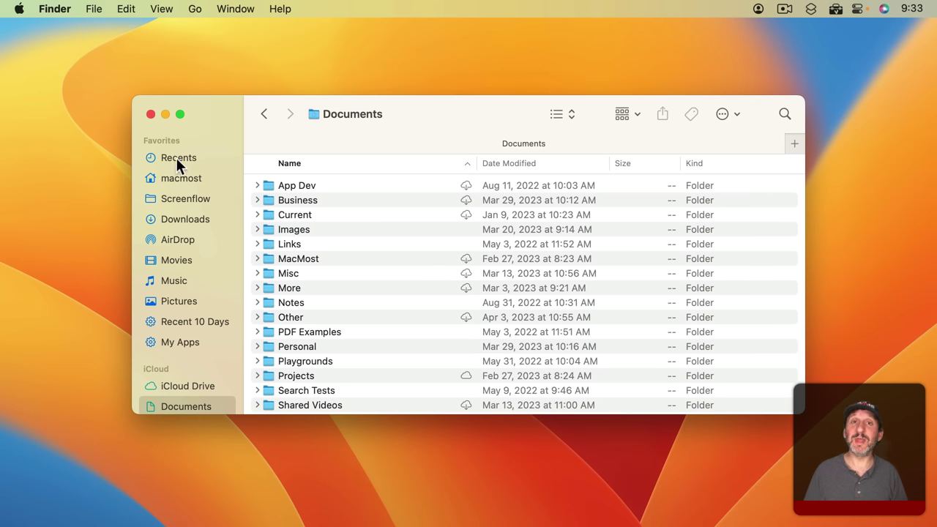
# Step: Show Recents and turn on the path bar with Balances.numbers selected
pyautogui.click(176, 157)
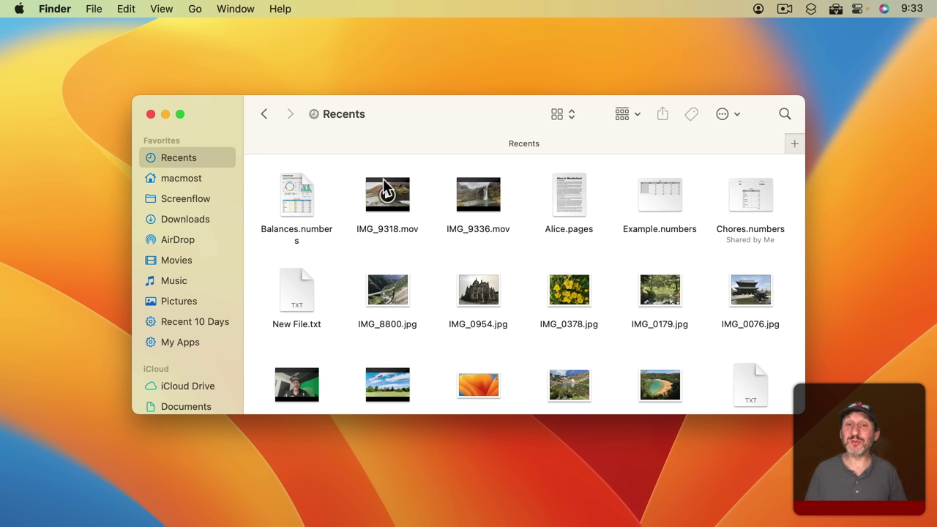
pyautogui.click(293, 185)
pyautogui.click(166, 7)
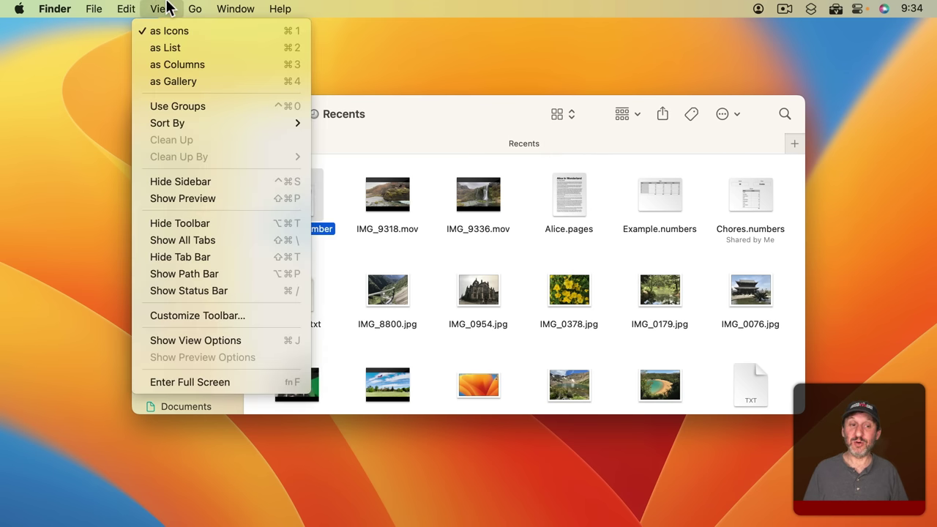
pyautogui.click(209, 274)
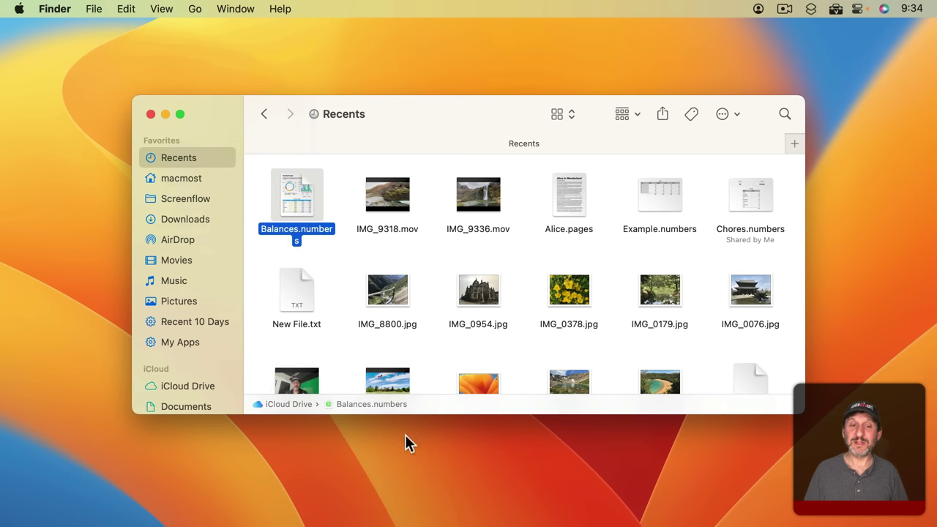
# Step: Check where IMG_9318.mov, Alice.pages and Example.numbers are stored via the path bar
pyautogui.click(388, 194)
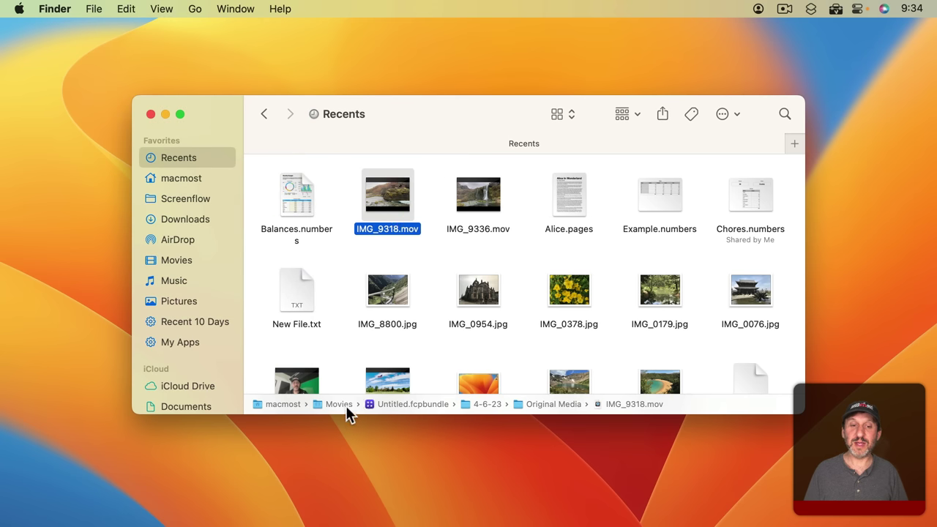
pyautogui.click(574, 205)
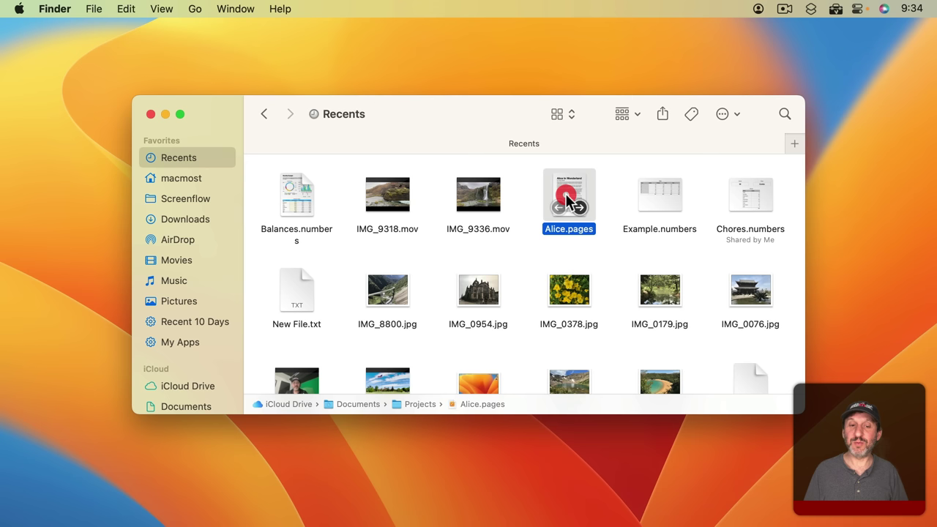
pyautogui.click(667, 189)
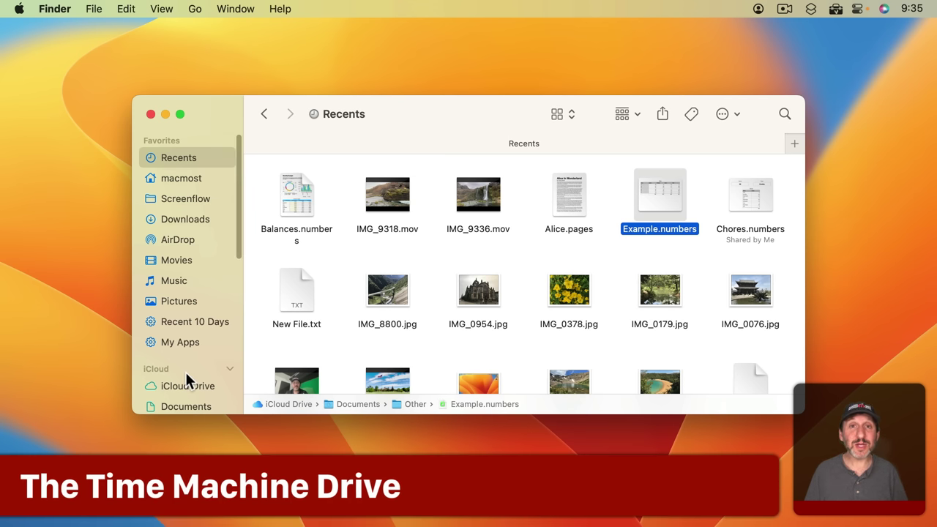
# Step: Open the Time Machine drive under Locations and scroll through its dated backups
pyautogui.scroll(-10, 185, 371)
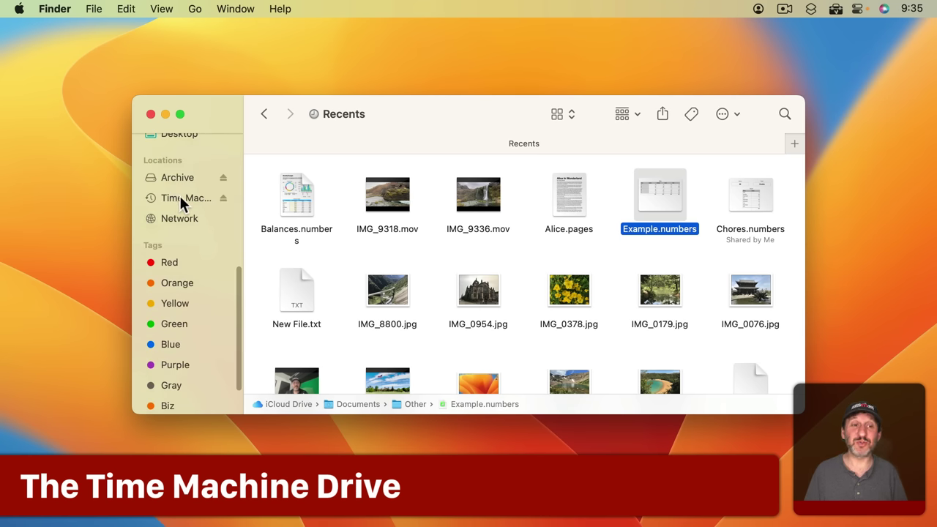
pyautogui.click(181, 203)
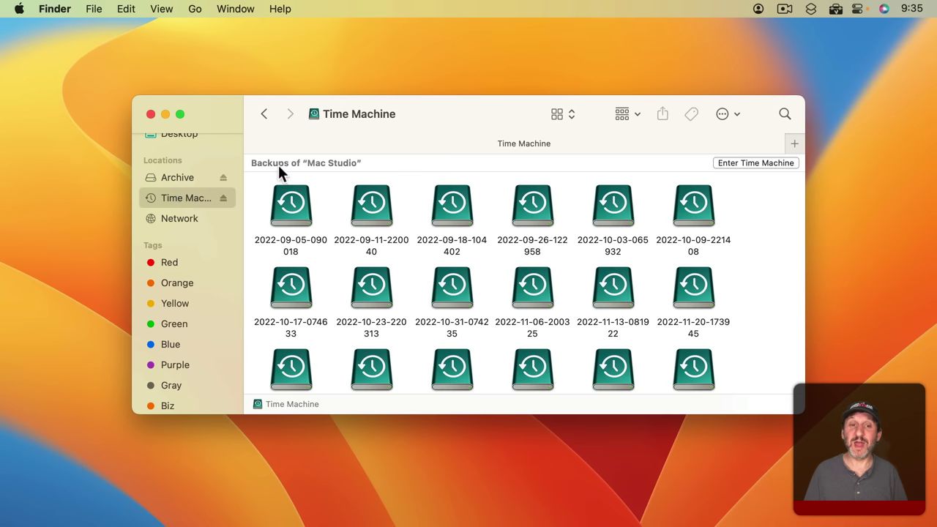
pyautogui.scroll(-15, 554, 289)
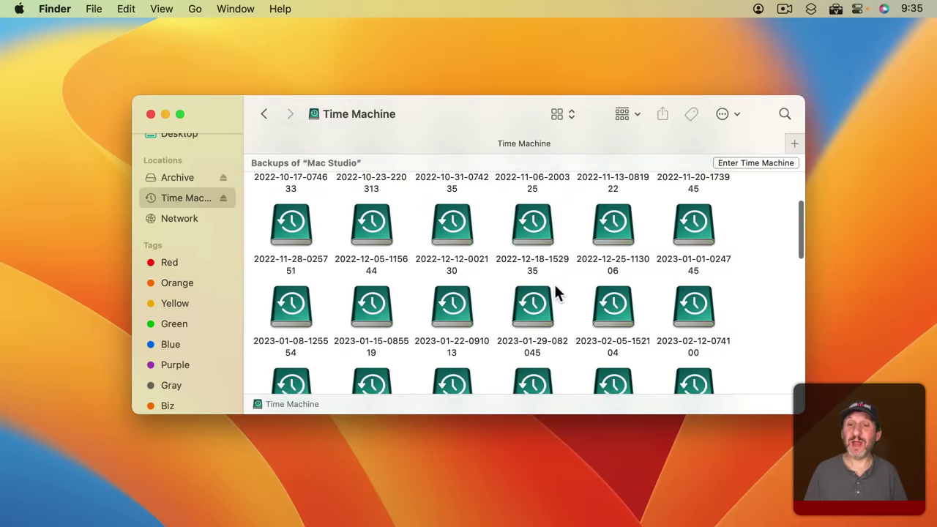
pyautogui.scroll(15, 554, 290)
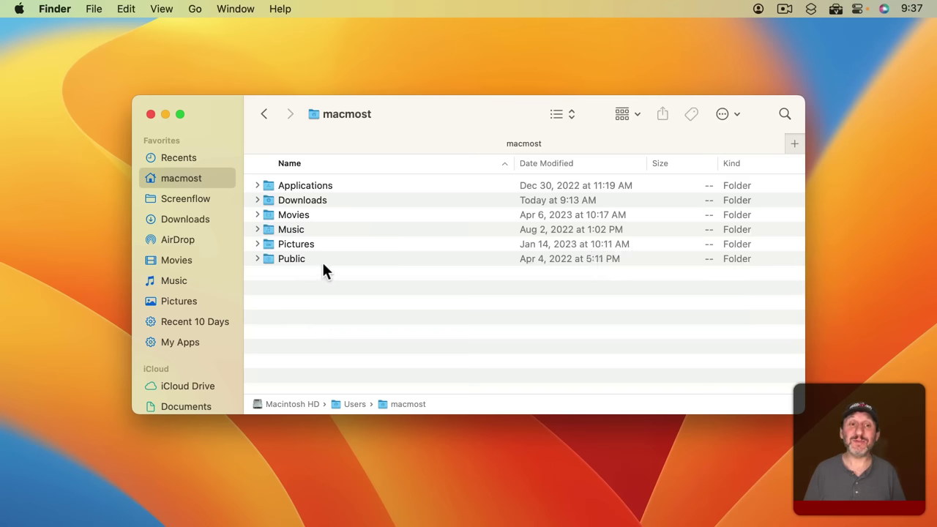
# Step: Go to the main Applications folder to view the system apps
pyautogui.click(194, 8)
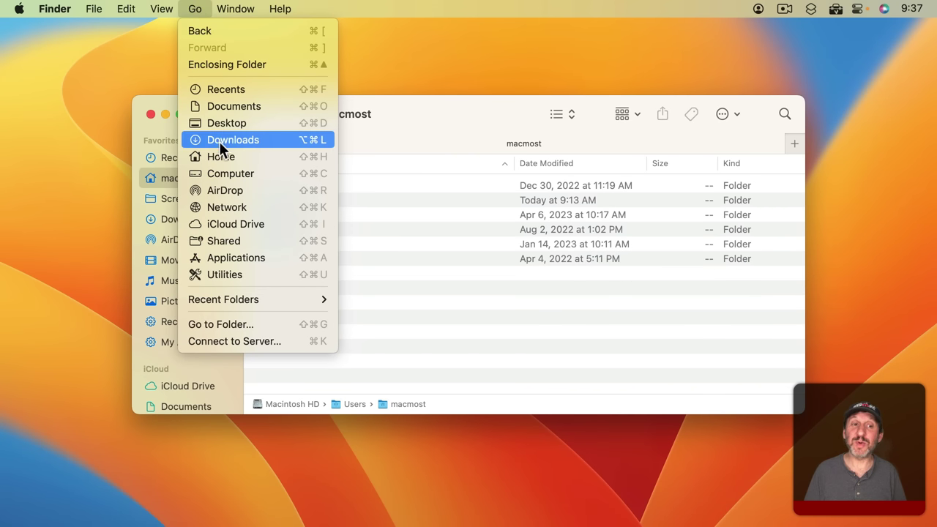
pyautogui.click(232, 258)
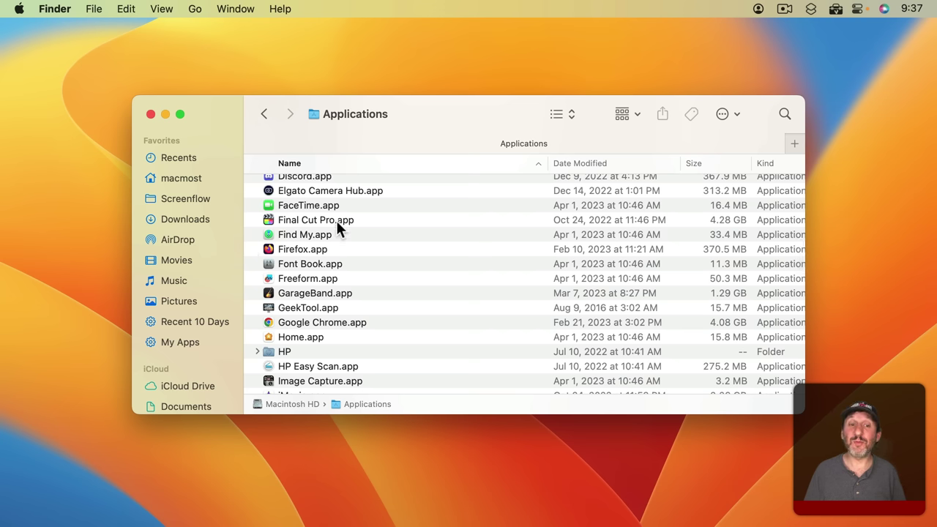
pyautogui.scroll(5, 336, 223)
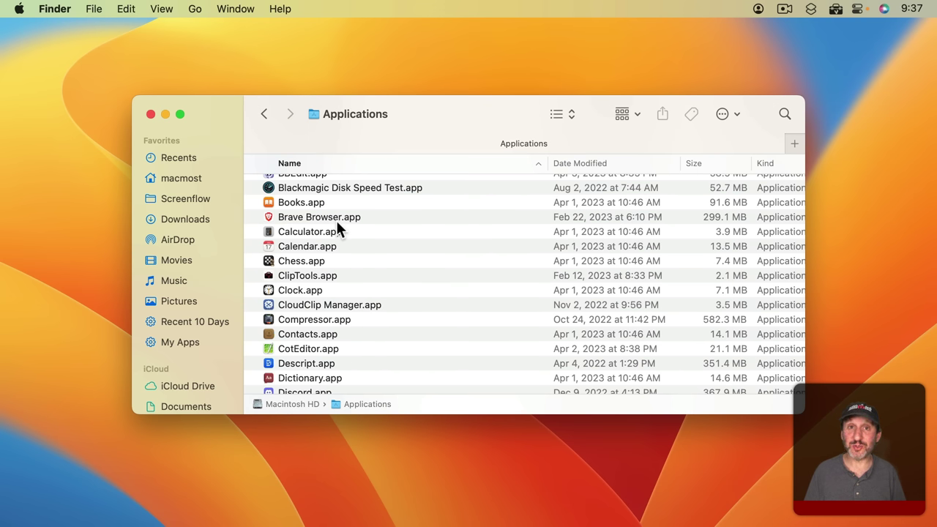
# Step: Go to the macmost home folder and select its personal Applications folder
pyautogui.click(199, 9)
pyautogui.click(232, 156)
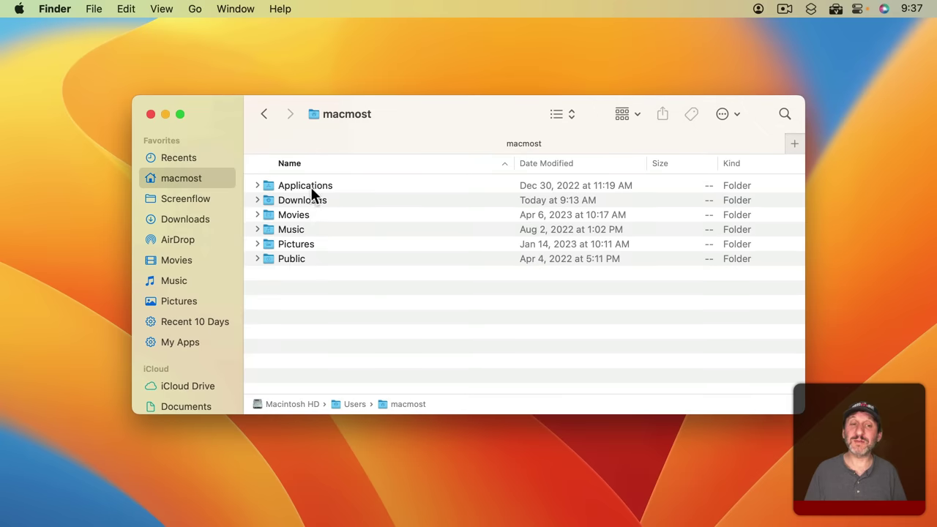
pyautogui.click(310, 185)
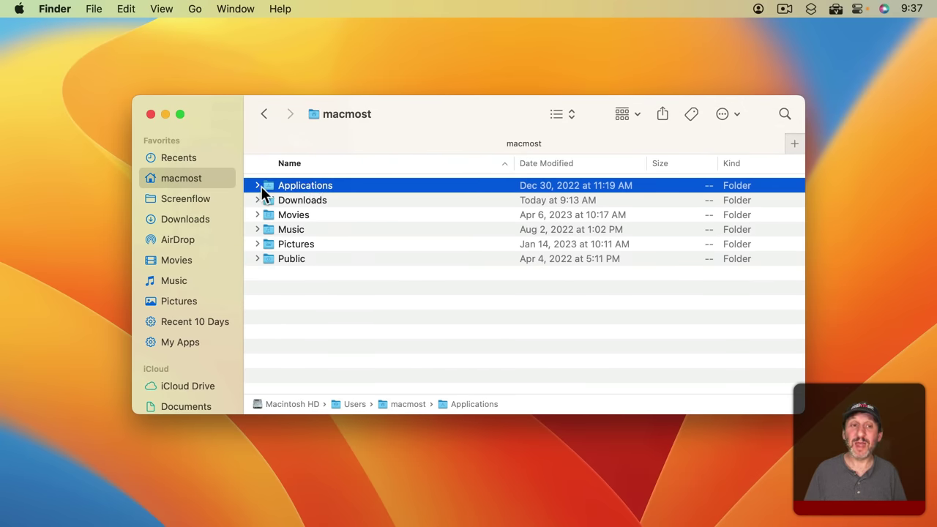